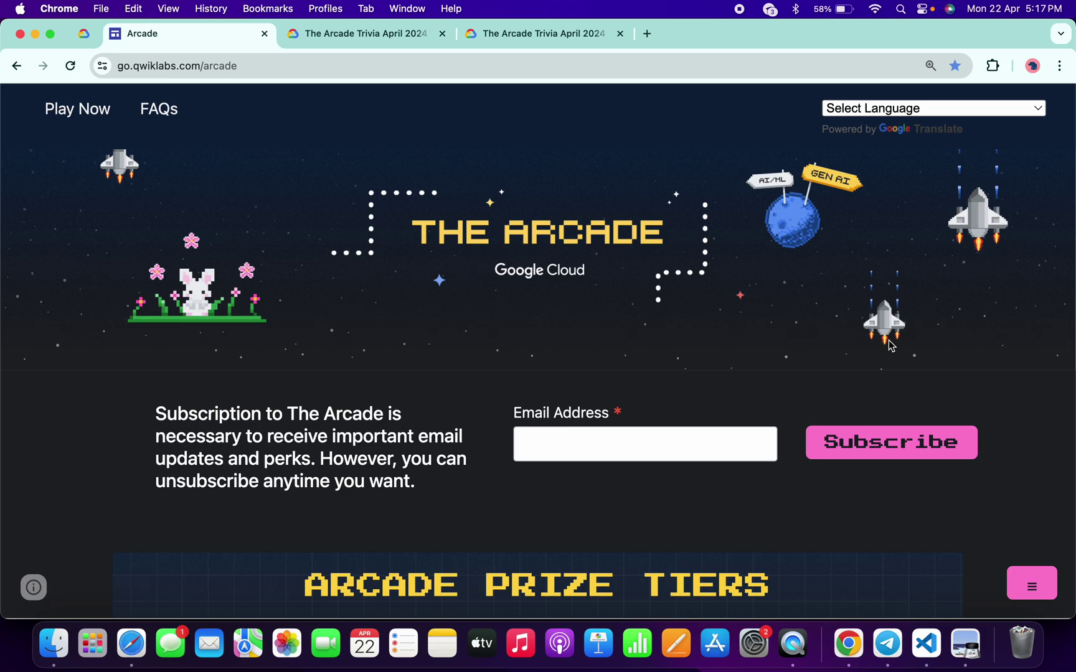
pyautogui.scroll(-8, 888, 343)
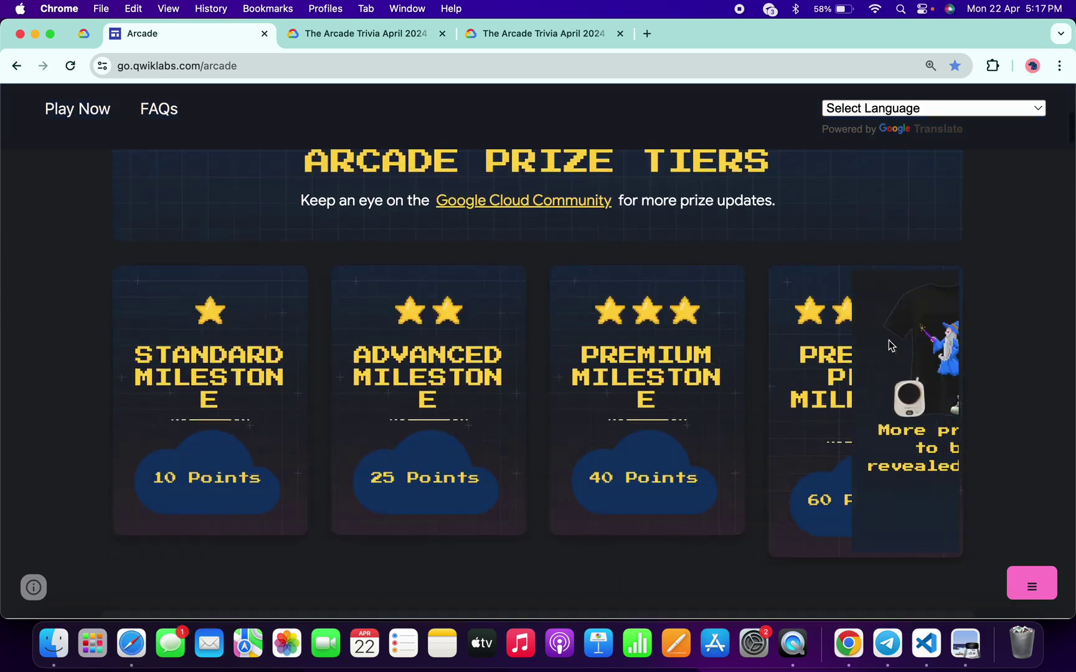
pyautogui.scroll(-5, 888, 343)
pyautogui.scroll(-3, 888, 343)
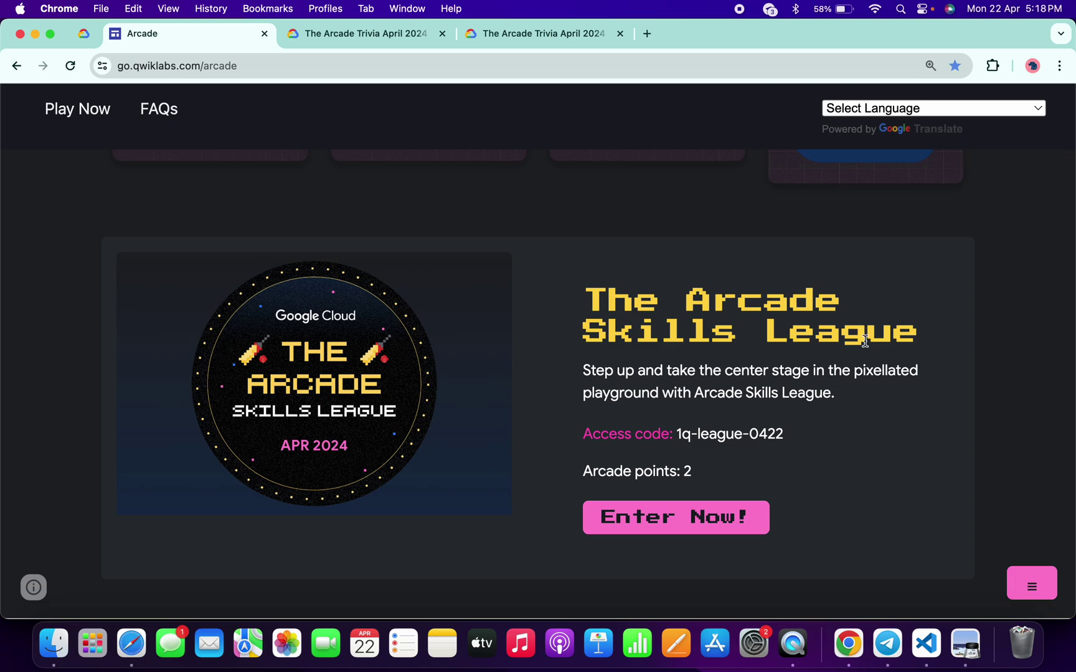
# - Copy the Skills League access code 1q-league-0422 to the clipboard
pyautogui.moveTo(679, 434); pyautogui.dragTo(790, 435)
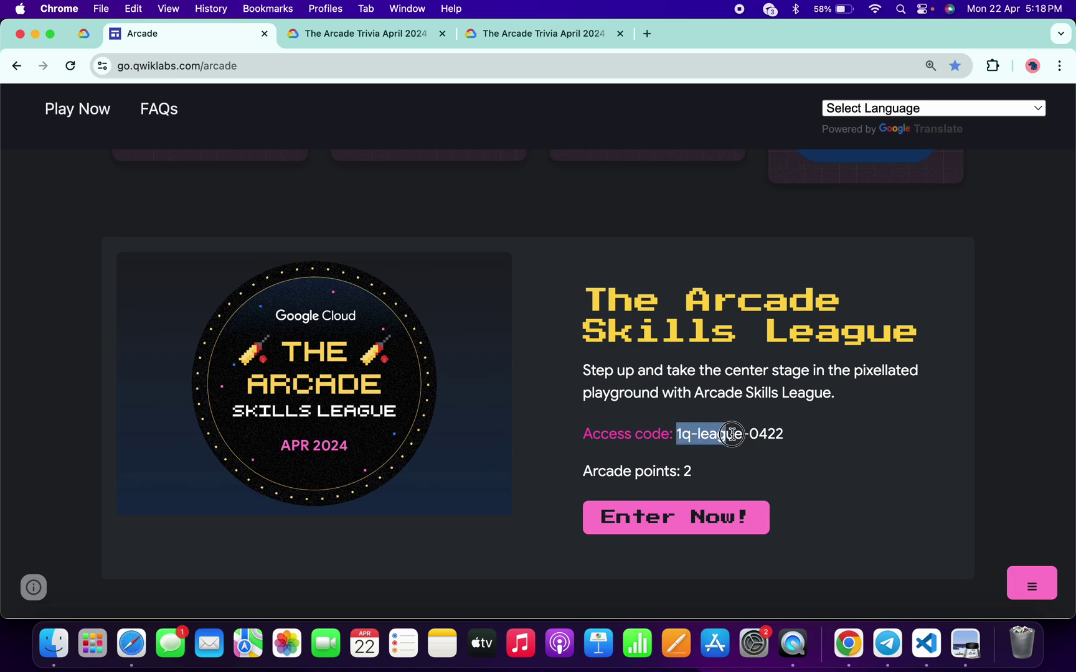
pyautogui.press('super+c')
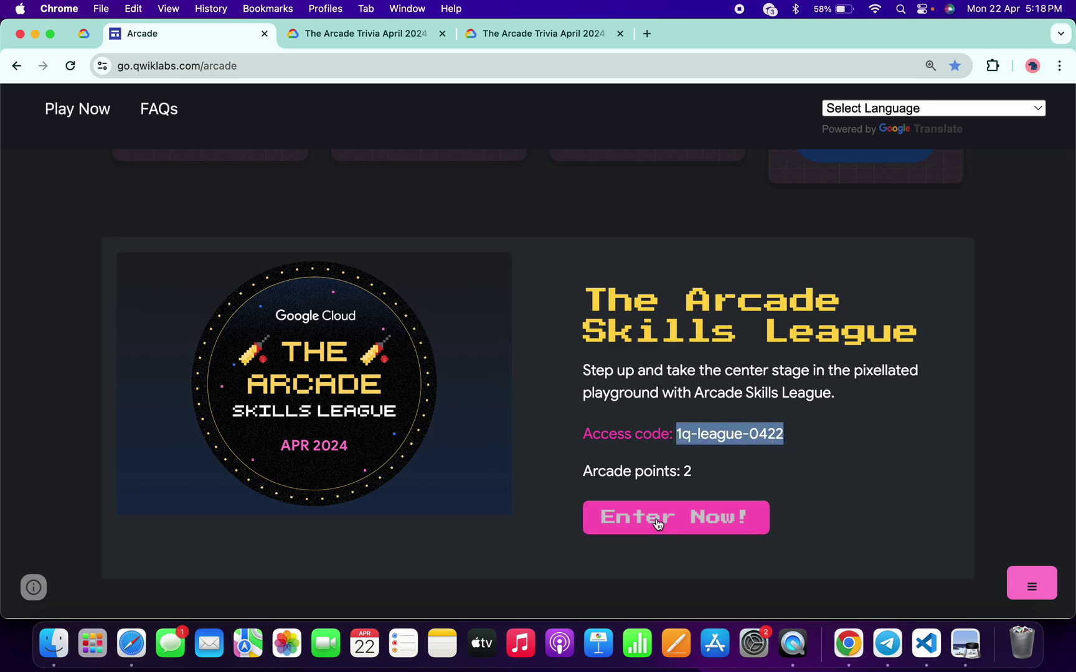
# - Join The Arcade Skills League game using the pasted access code 1q-league-0422
pyautogui.click(676, 516)
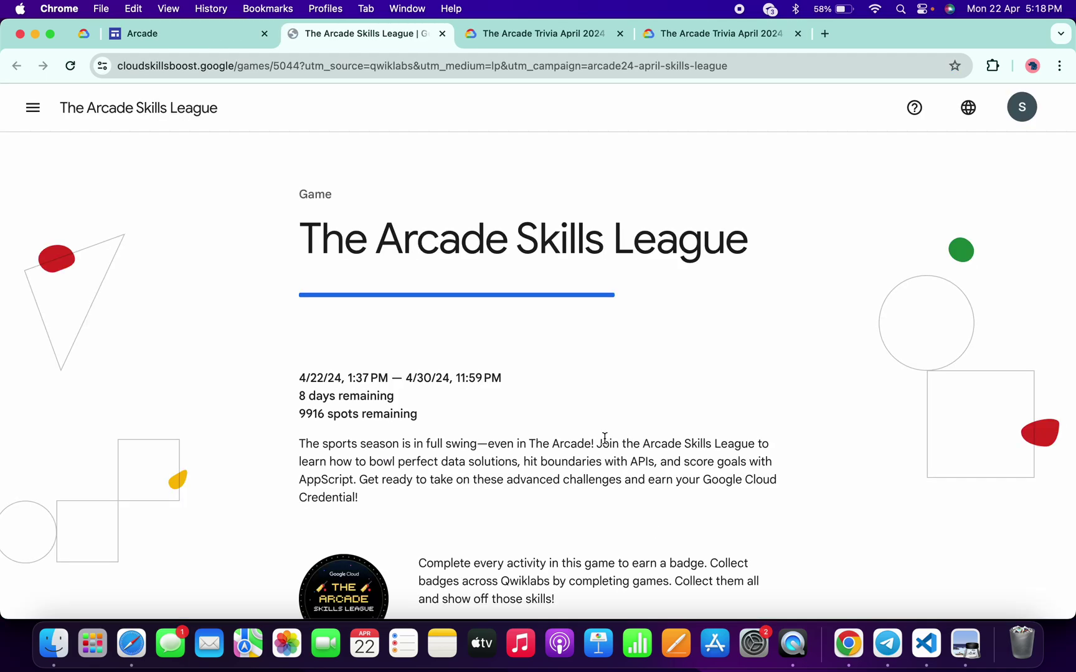
pyautogui.scroll(-5, 605, 440)
pyautogui.scroll(-2, 539, 370)
pyautogui.click(528, 364)
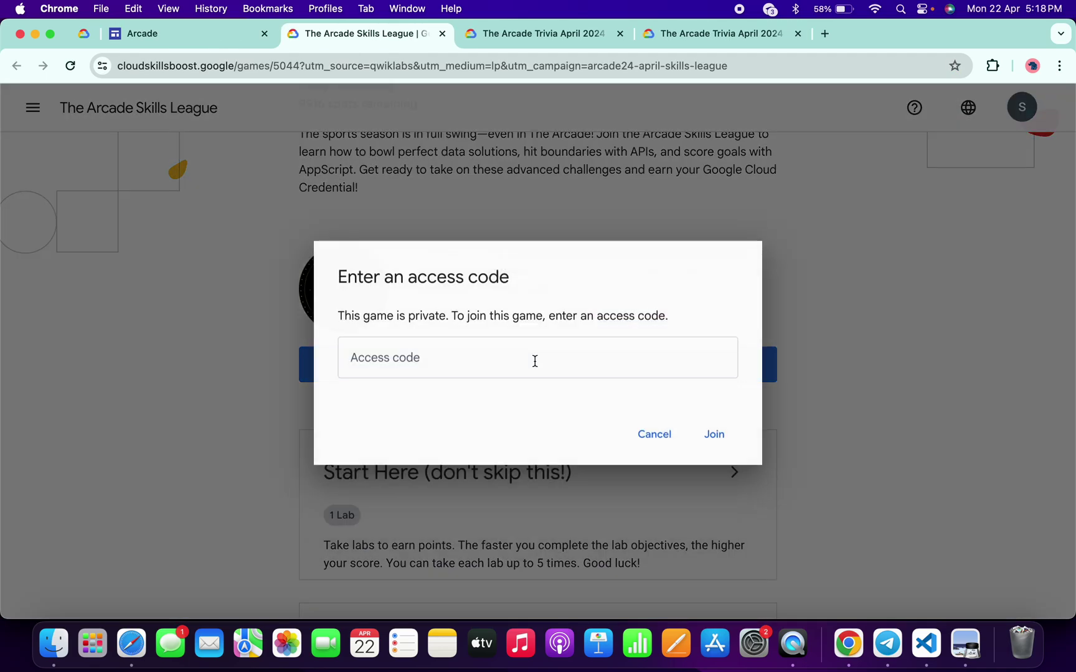
pyautogui.click(471, 354)
pyautogui.press('super+v')
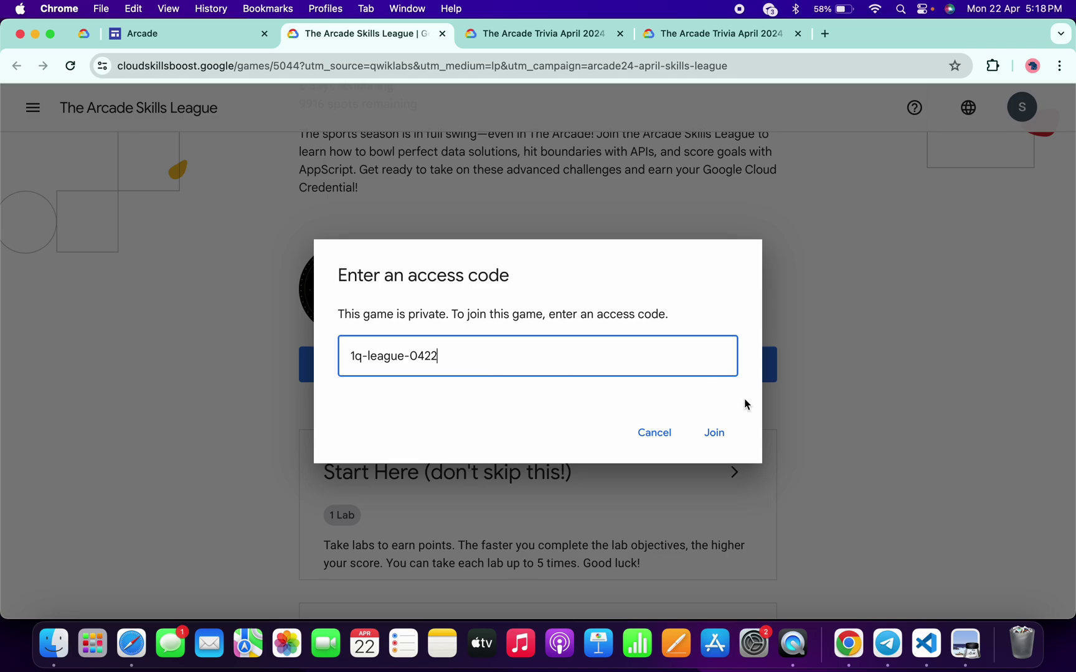
pyautogui.click(714, 432)
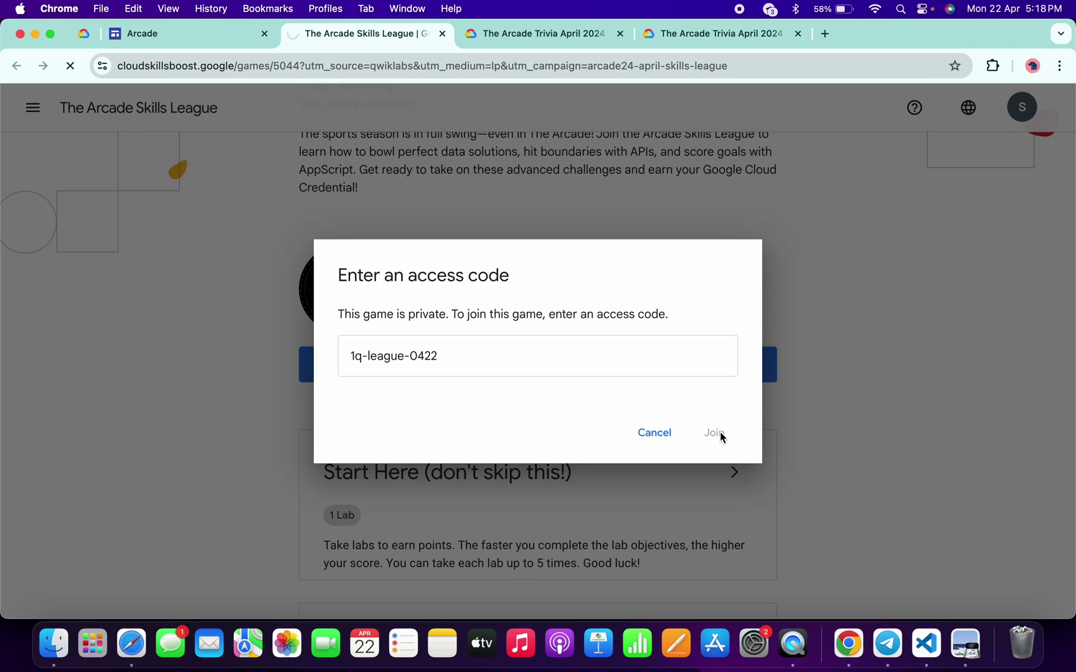
pyautogui.scroll(-1, 720, 436)
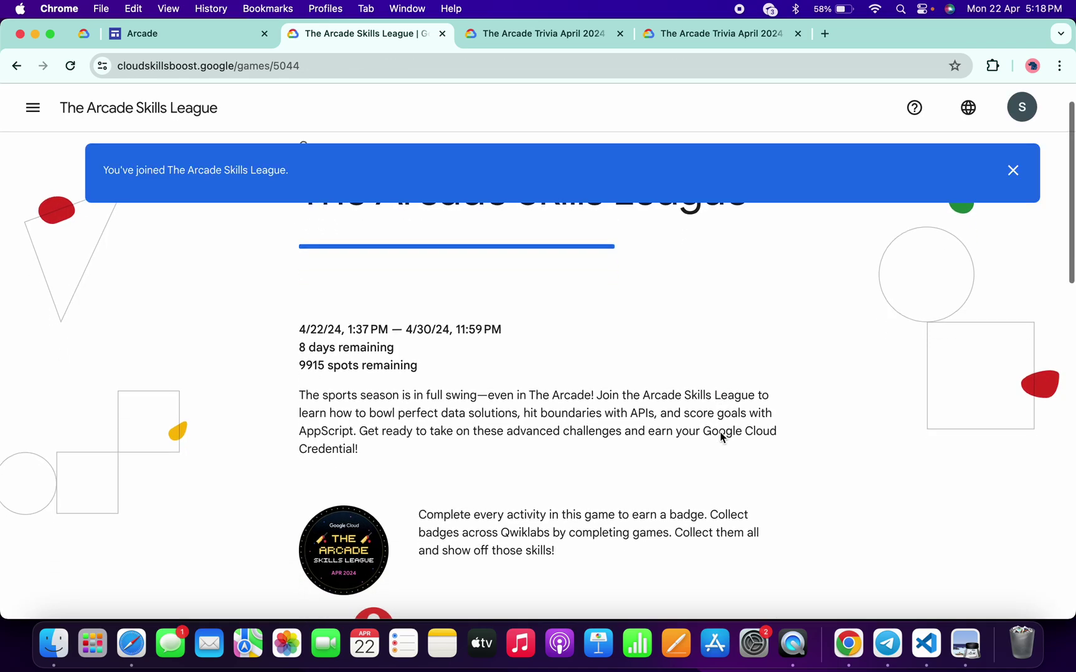
# - Expand the Enter the Arena! module to list its eight challenge labs
pyautogui.moveTo(294, 347); pyautogui.dragTo(413, 360)
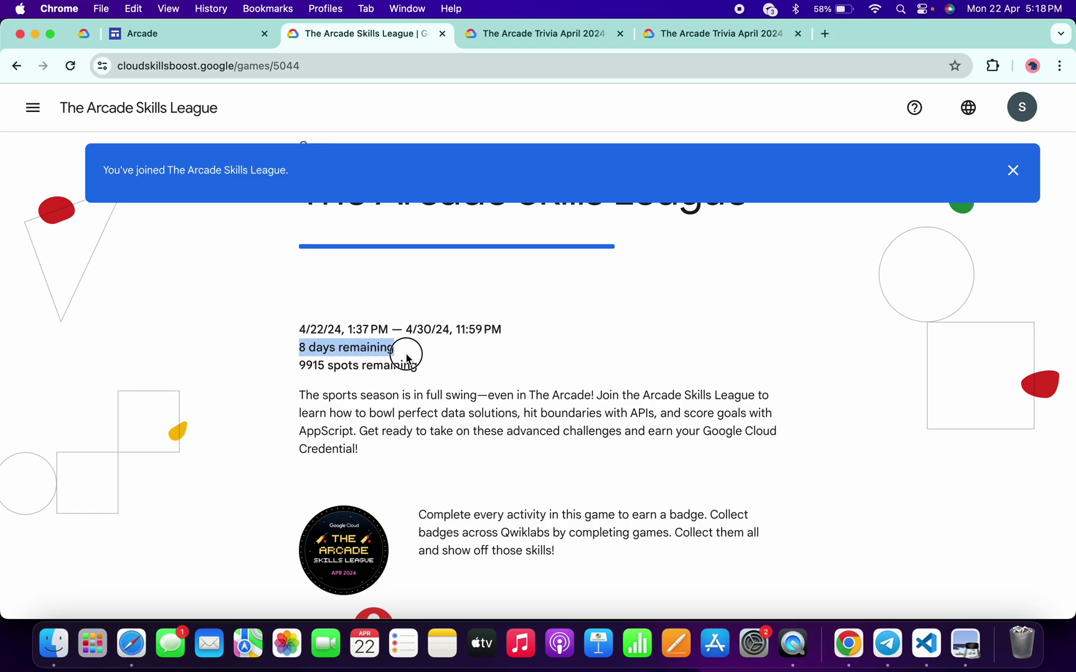
pyautogui.scroll(-5, 412, 360)
pyautogui.scroll(-5, 412, 360)
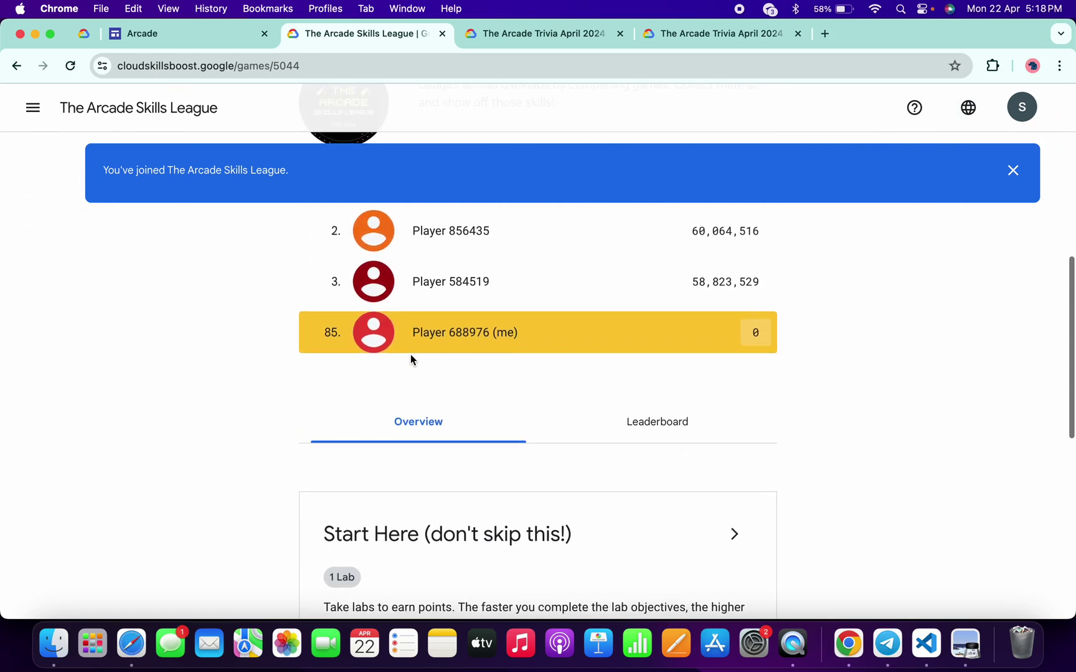
pyautogui.scroll(-4, 412, 359)
pyautogui.scroll(-3, 411, 360)
pyautogui.scroll(-1, 411, 360)
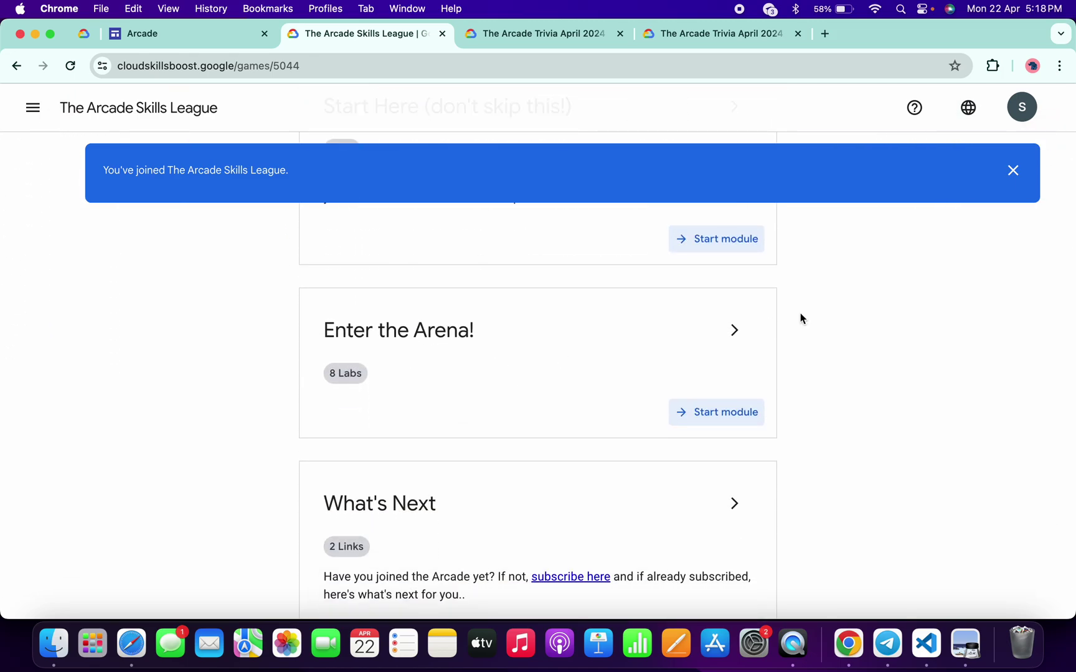
pyautogui.click(734, 331)
pyautogui.scroll(-3, 696, 467)
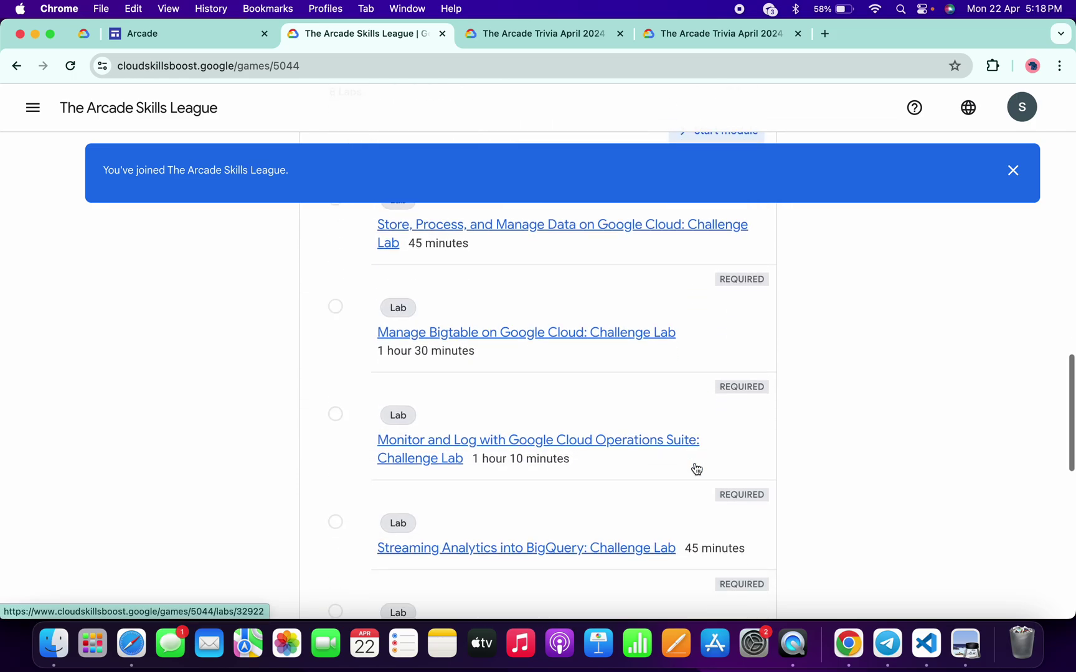
pyautogui.scroll(-4, 695, 466)
pyautogui.scroll(-1, 696, 467)
pyautogui.scroll(-5, 695, 466)
pyautogui.scroll(-4, 695, 466)
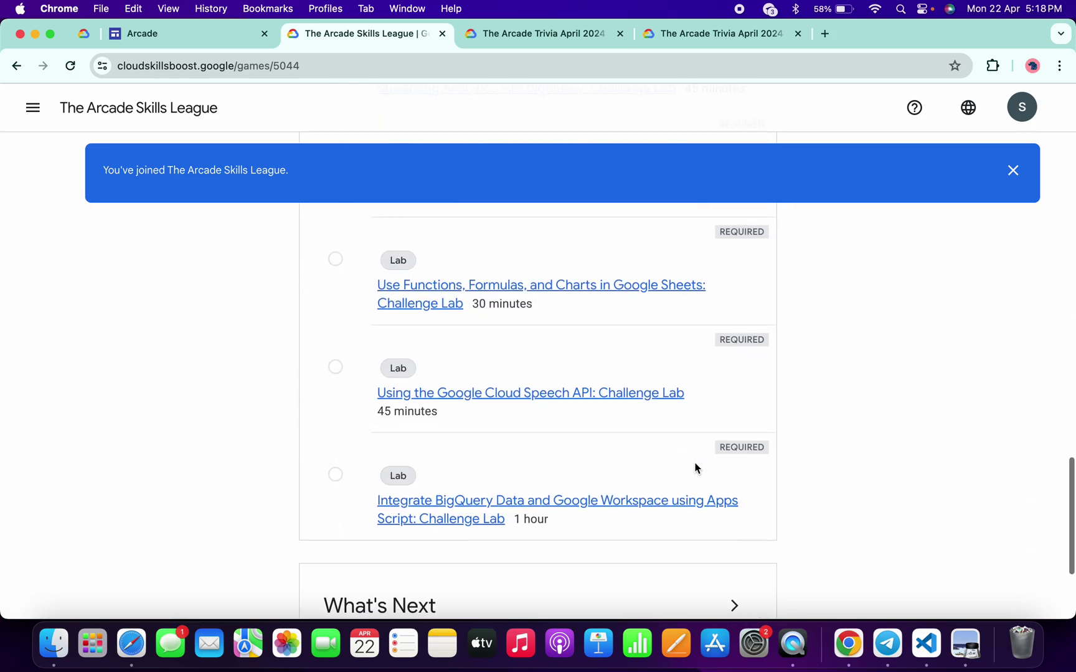
pyautogui.scroll(-1, 696, 467)
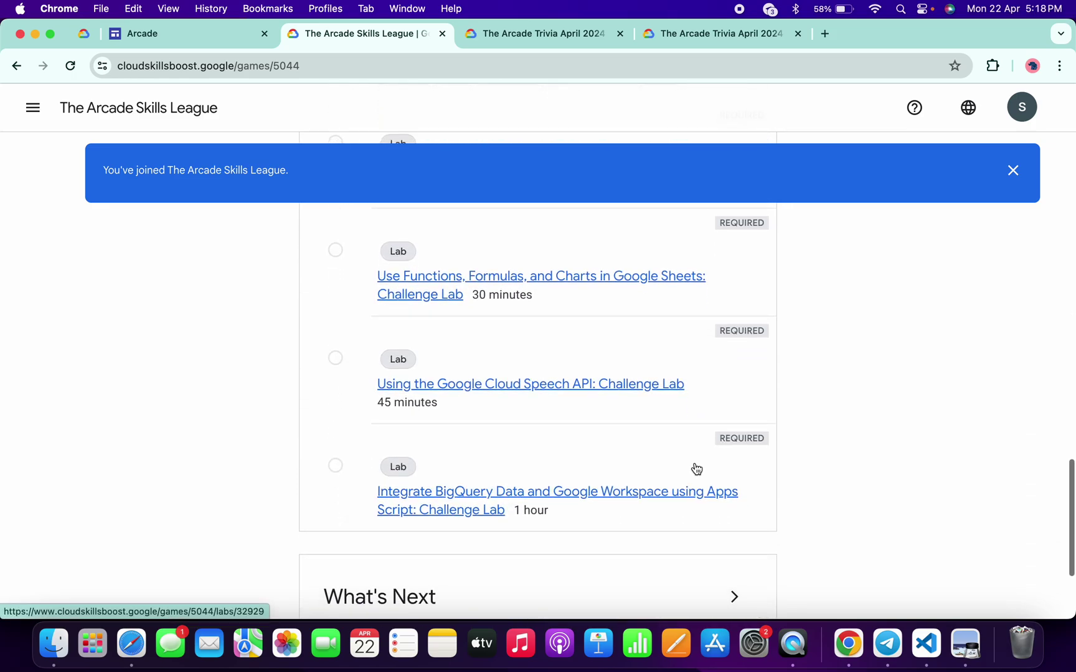
# - Return to the Arcade page and start the Trivia April 2024 Week 4 game
pyautogui.click(197, 36)
pyautogui.scroll(-5, 551, 299)
pyautogui.scroll(-5, 551, 299)
pyautogui.scroll(-5, 551, 299)
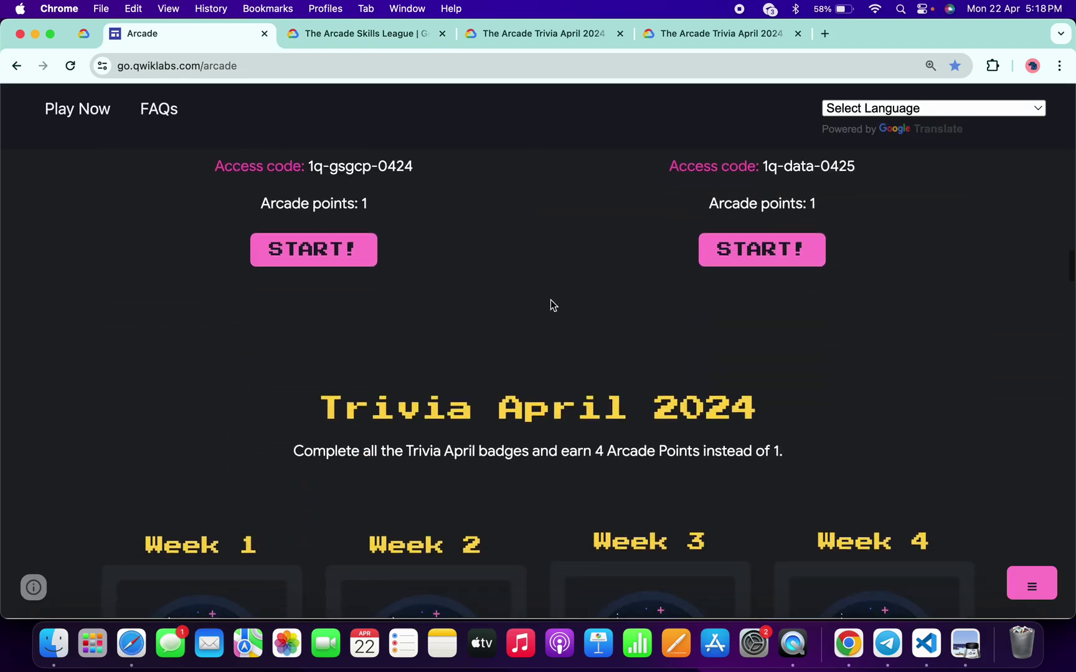
pyautogui.scroll(-5, 551, 300)
pyautogui.scroll(-1, 551, 299)
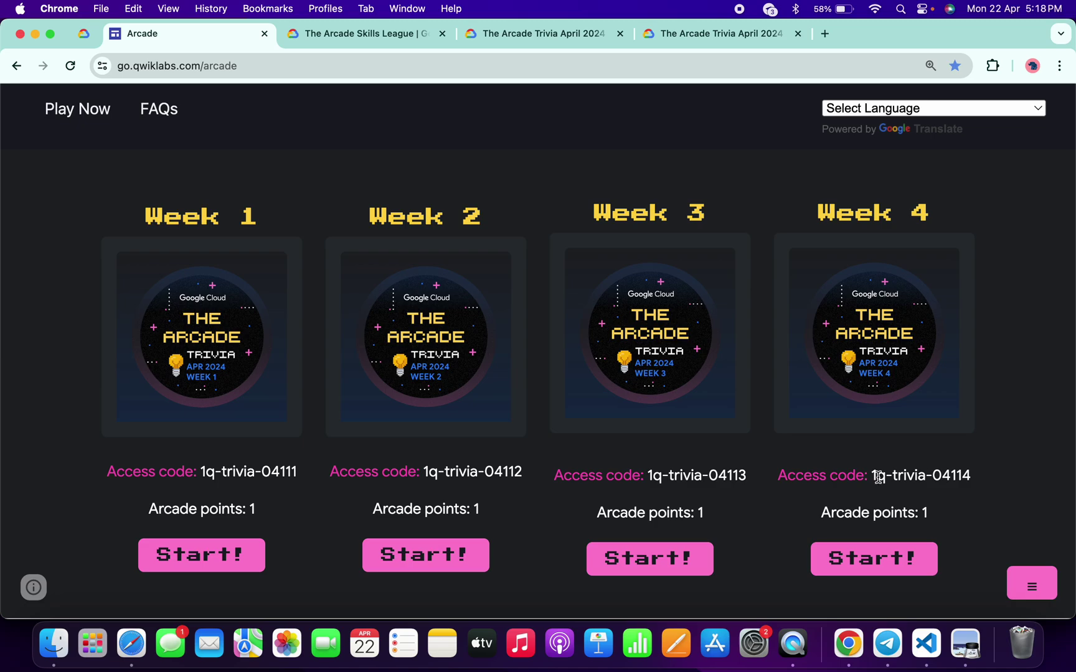
pyautogui.click(866, 552)
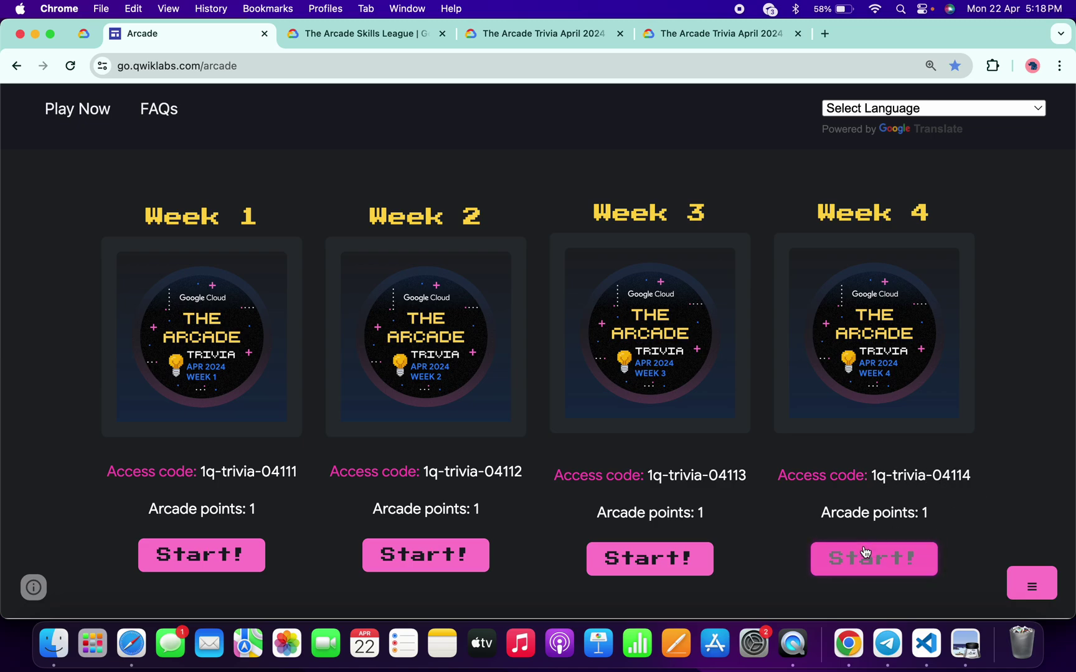
# - Switch to the browser tab showing the Week 4 trivia lab page
pyautogui.click(516, 33)
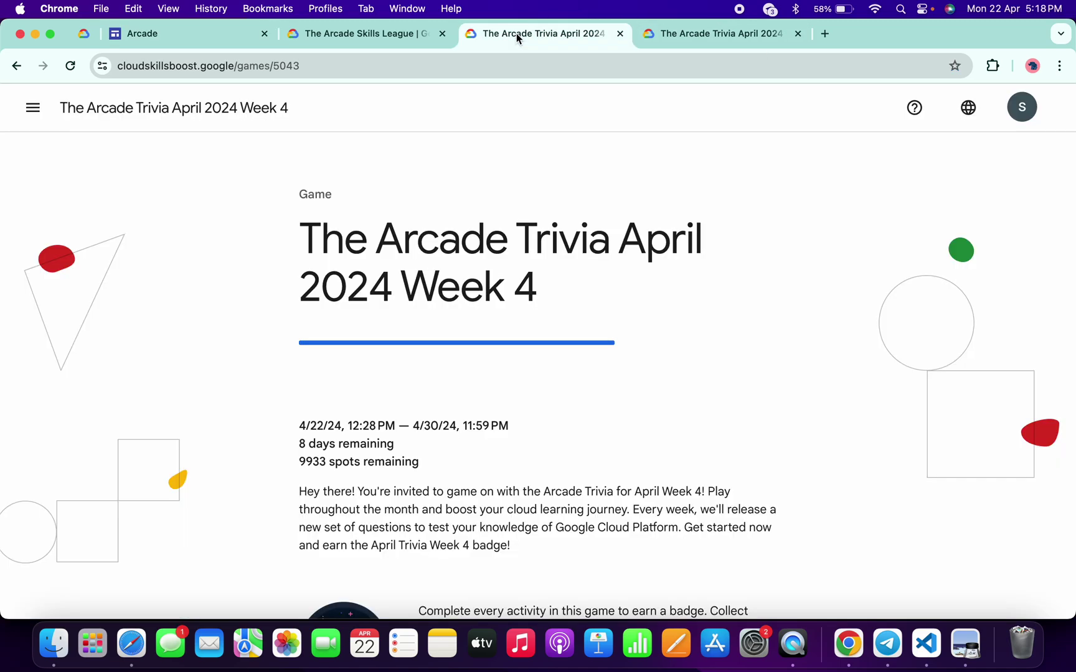
pyautogui.scroll(-5, 547, 330)
pyautogui.scroll(-5, 547, 330)
pyautogui.scroll(-3, 547, 330)
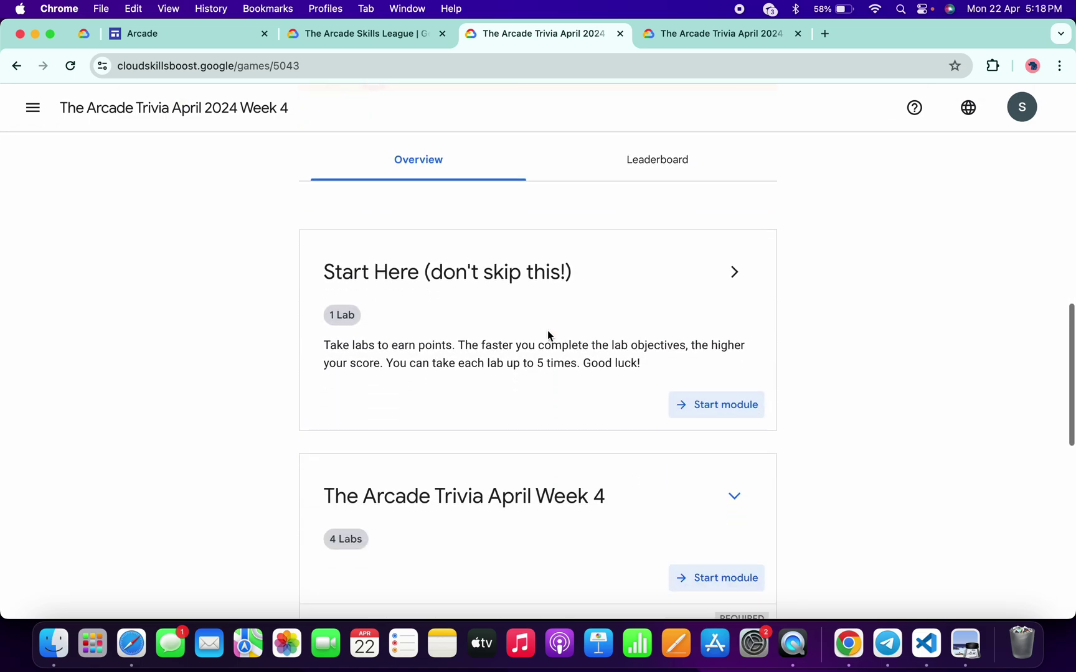
pyautogui.scroll(5, 547, 331)
pyautogui.scroll(3, 547, 330)
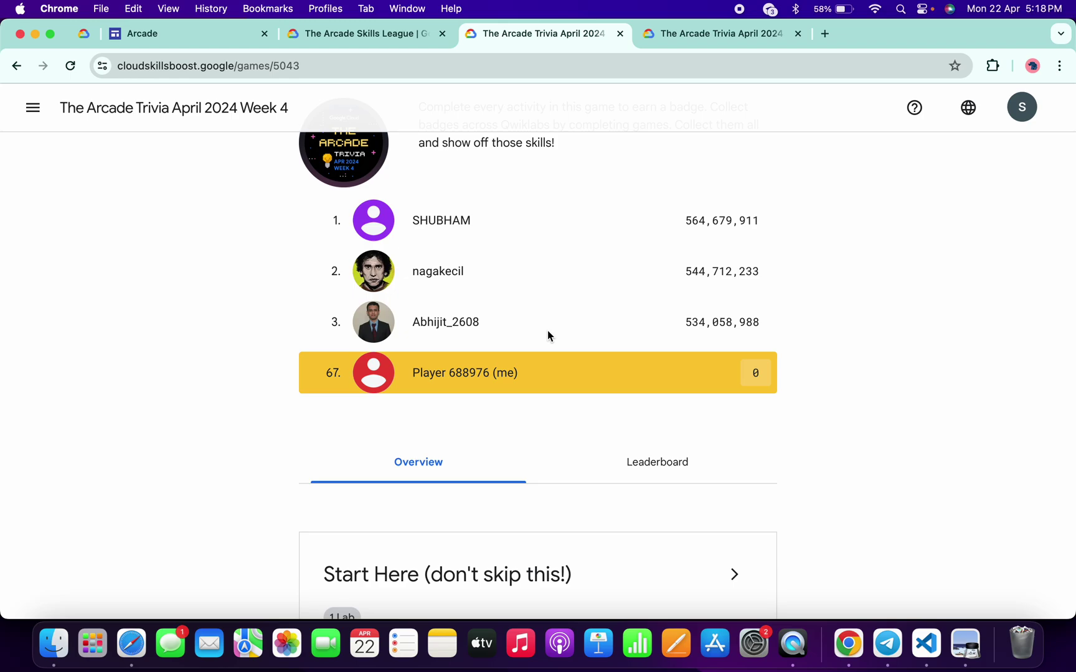
pyautogui.scroll(-5, 547, 330)
pyautogui.scroll(-4, 547, 330)
pyautogui.scroll(-2, 547, 331)
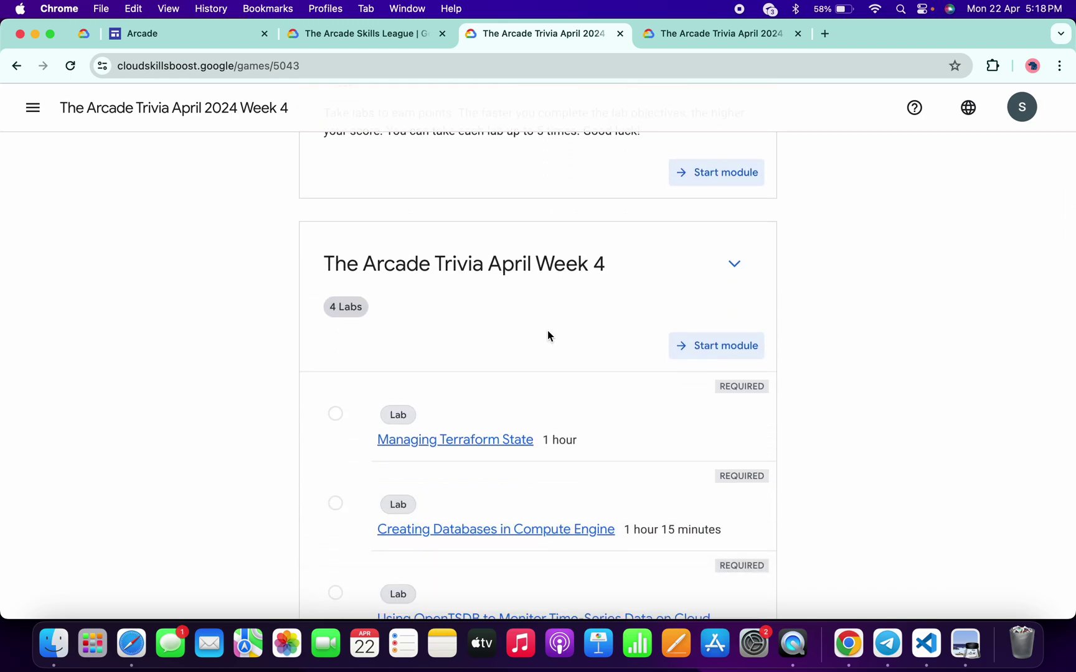
pyautogui.scroll(-3, 548, 330)
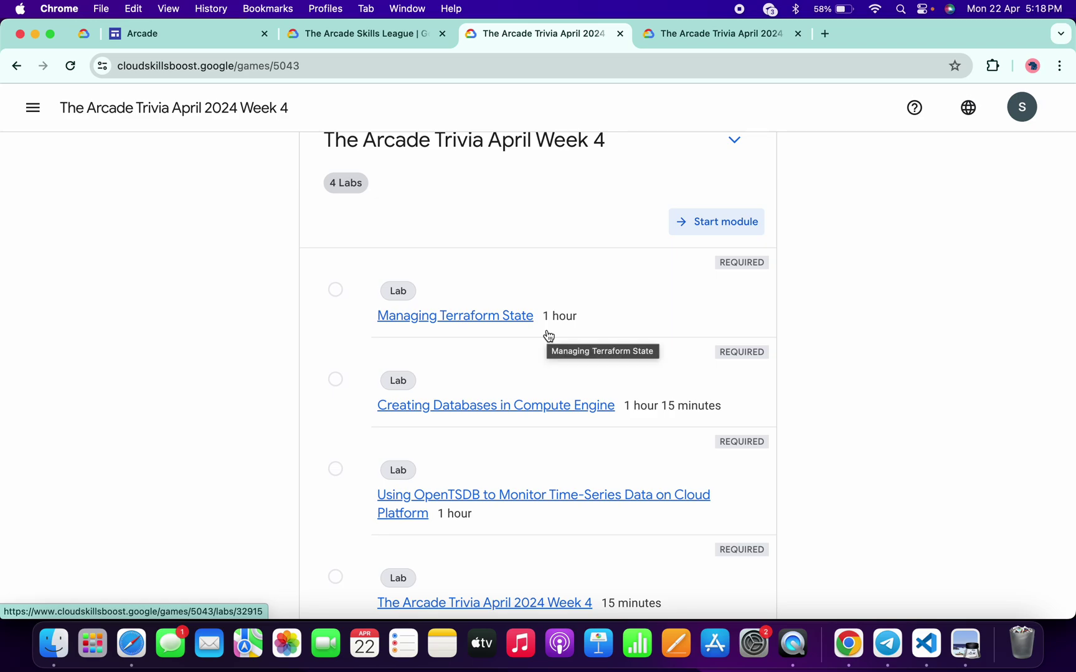
pyautogui.scroll(-3, 547, 334)
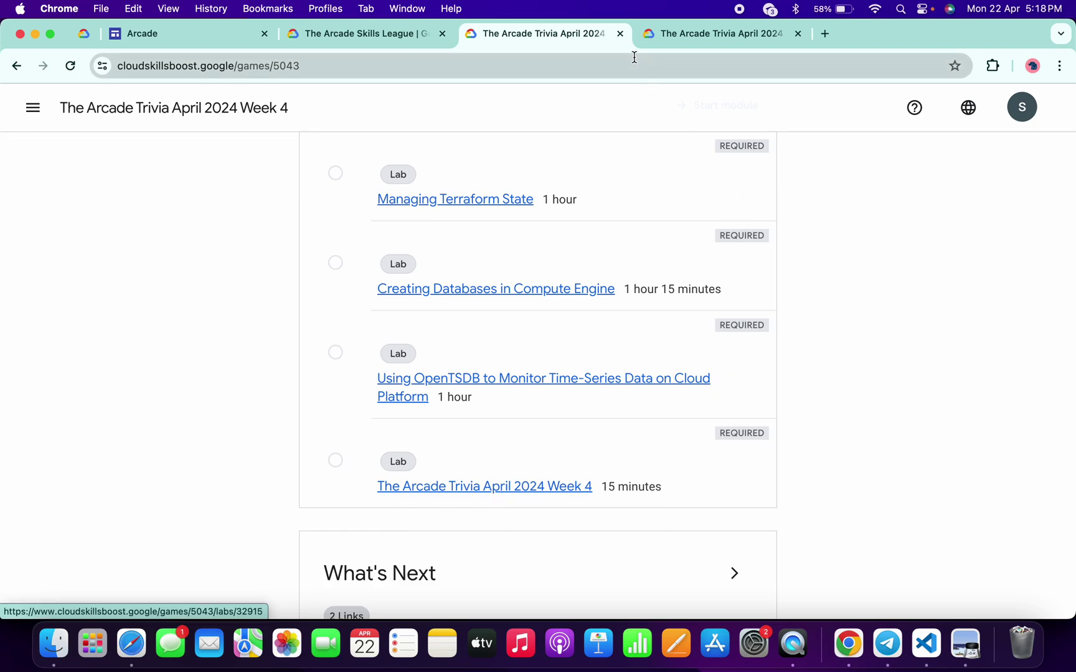
# - Answer 'terraform refresh' and 'terraform destroy' for questions 1–2, then select 'SHOW databases;'
pyautogui.click(657, 33)
pyautogui.scroll(-5, 548, 318)
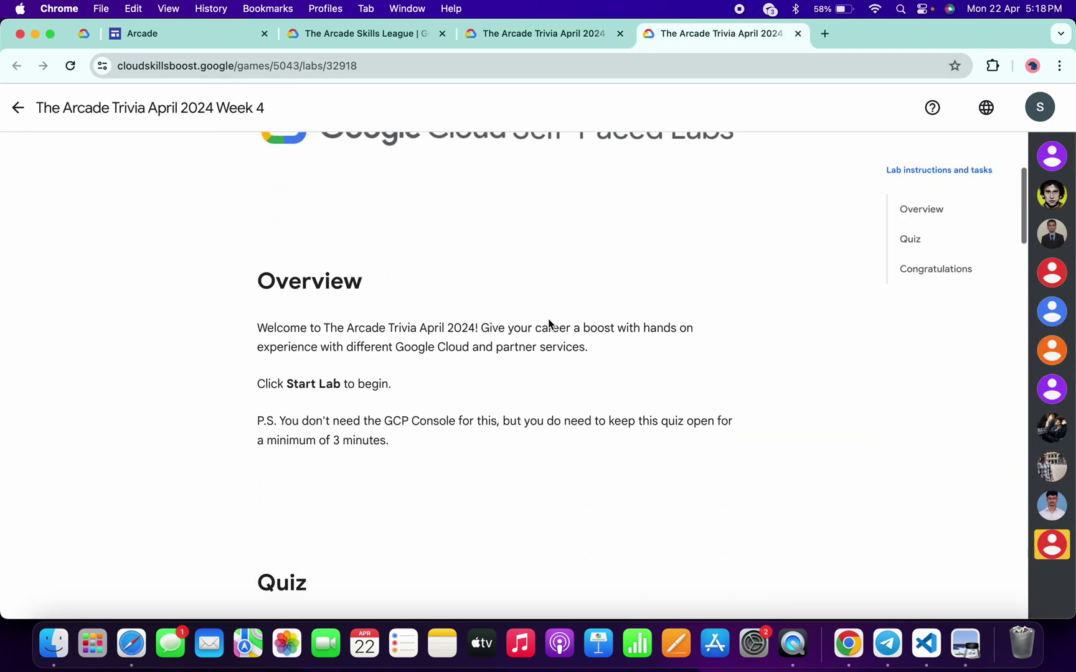
pyautogui.scroll(-5, 548, 319)
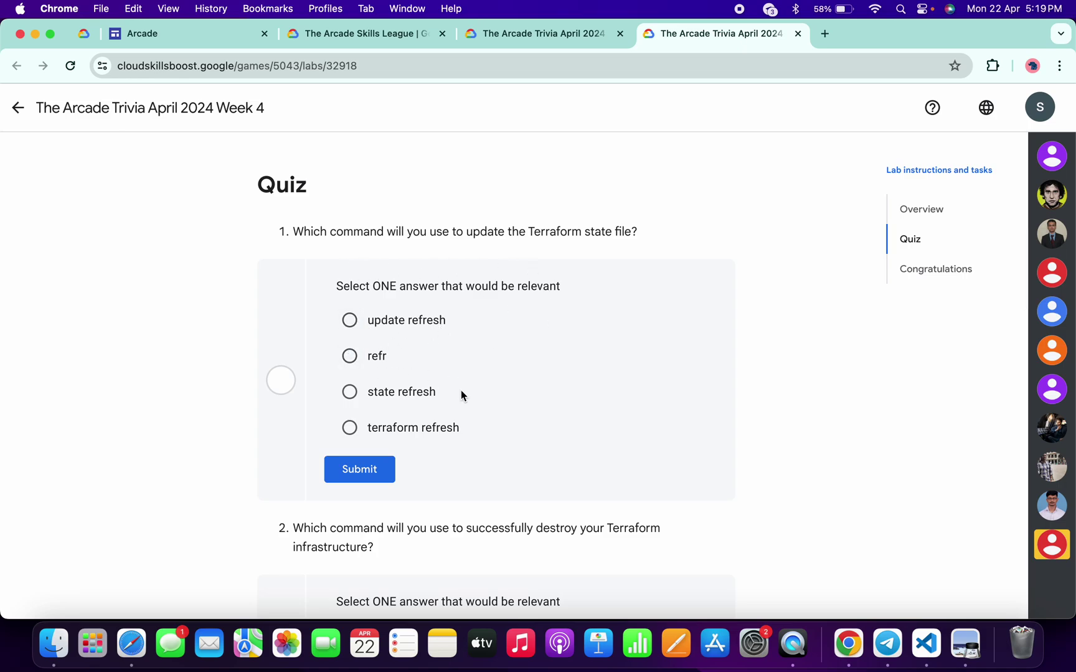
pyautogui.click(350, 428)
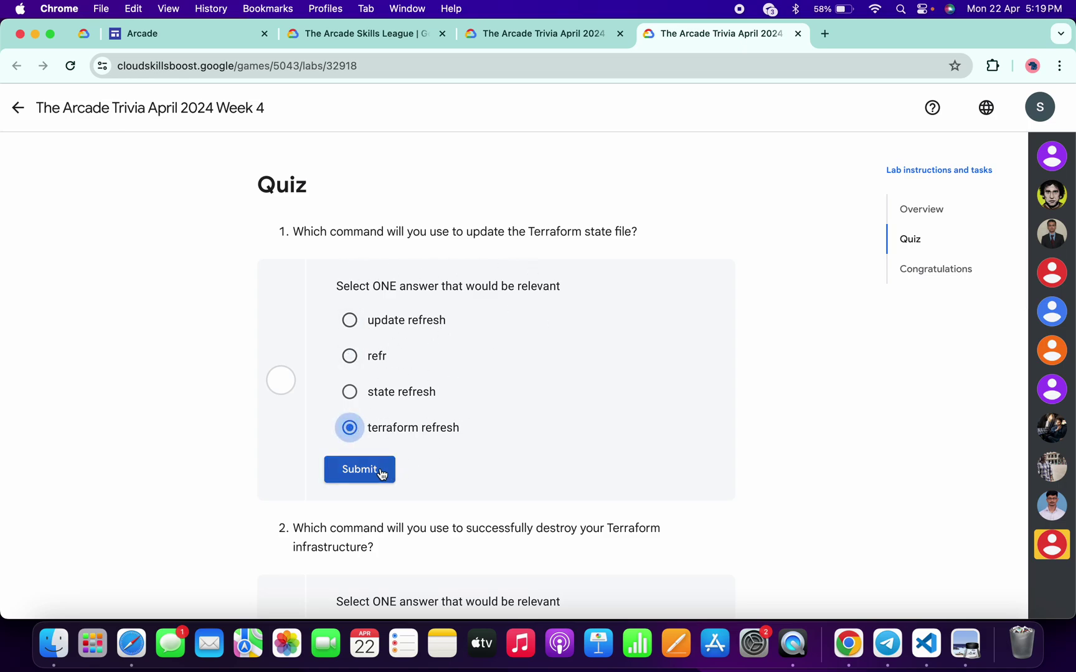
pyautogui.click(381, 473)
pyautogui.scroll(-5, 381, 472)
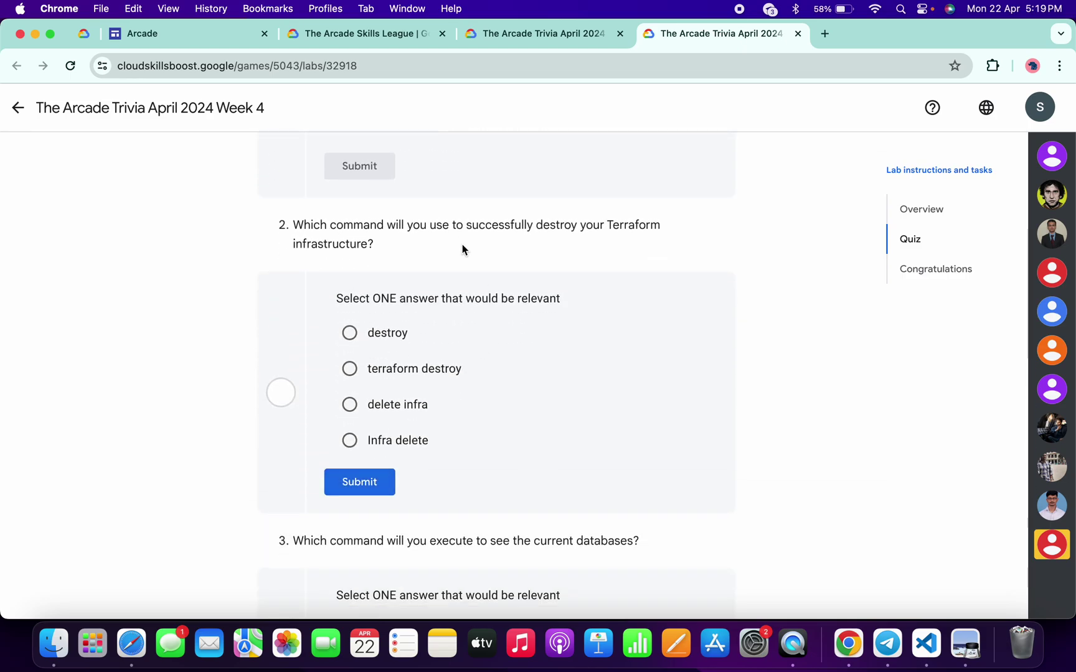
pyautogui.click(349, 369)
pyautogui.click(389, 483)
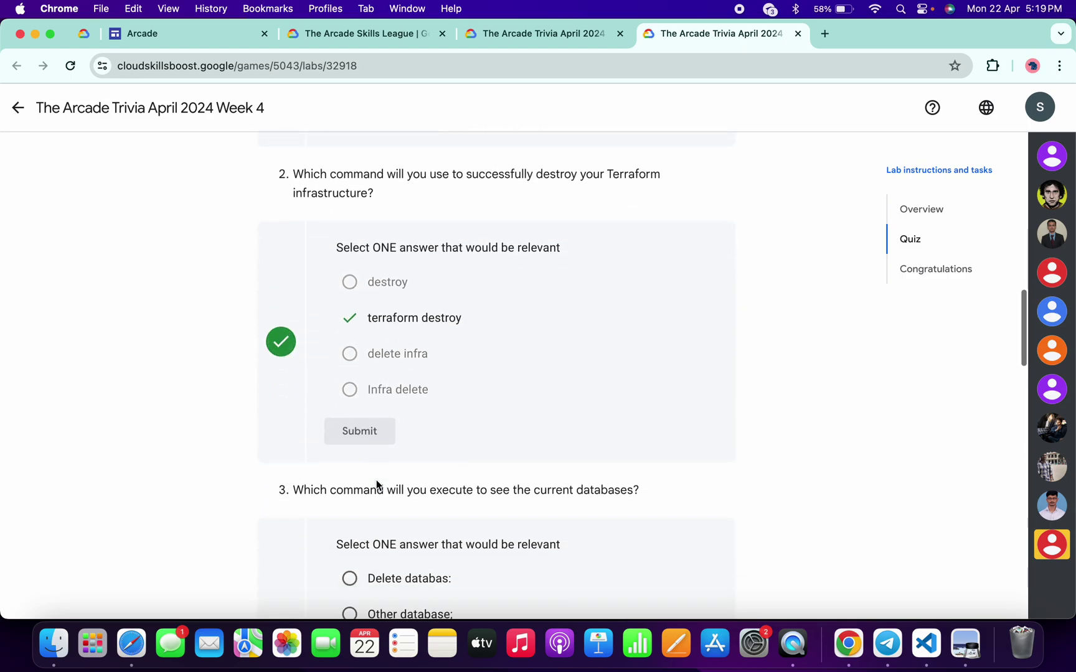
pyautogui.scroll(-5, 390, 482)
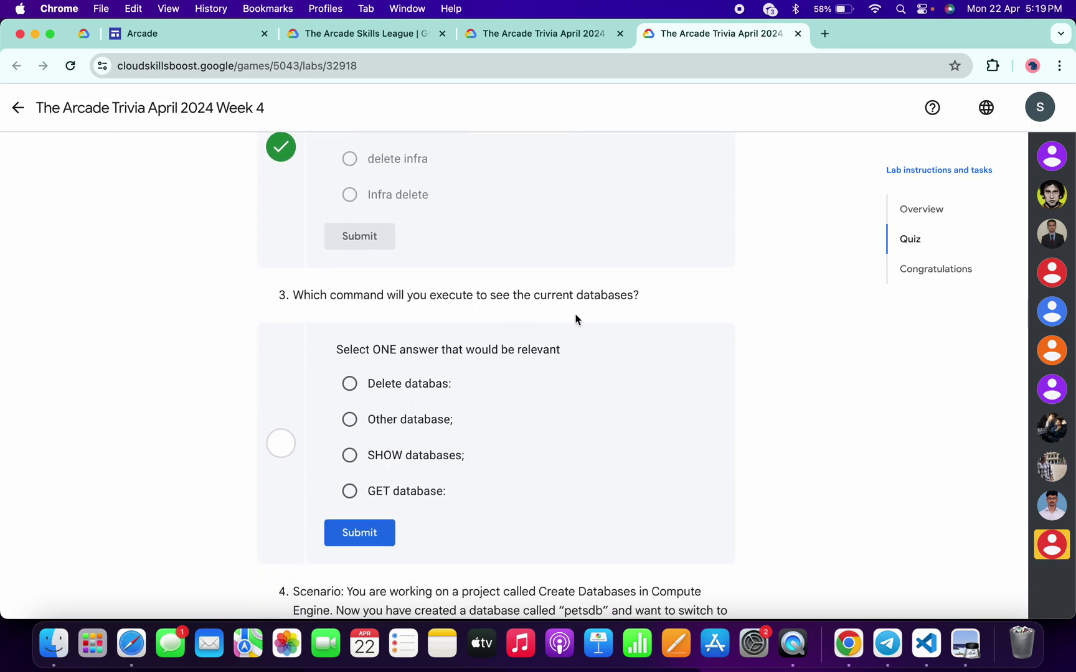
pyautogui.click(349, 456)
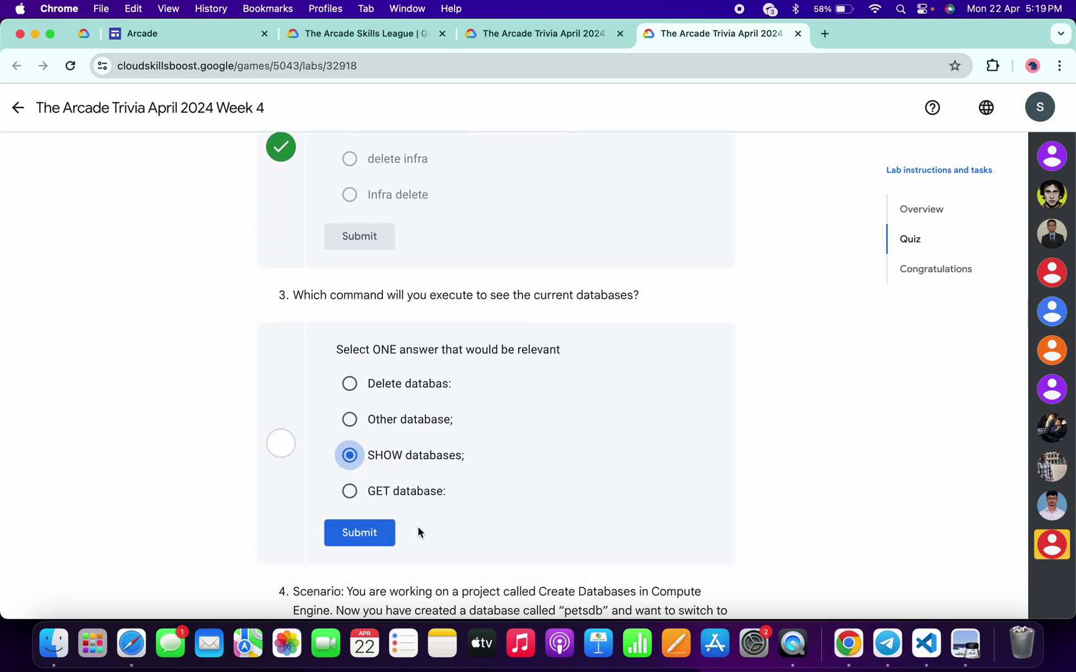
# - Submit question 3, then answer 'USE petsdb;', 'time-series data' and 'kubectl get services' for 4–6
pyautogui.click(360, 533)
pyautogui.scroll(-5, 370, 538)
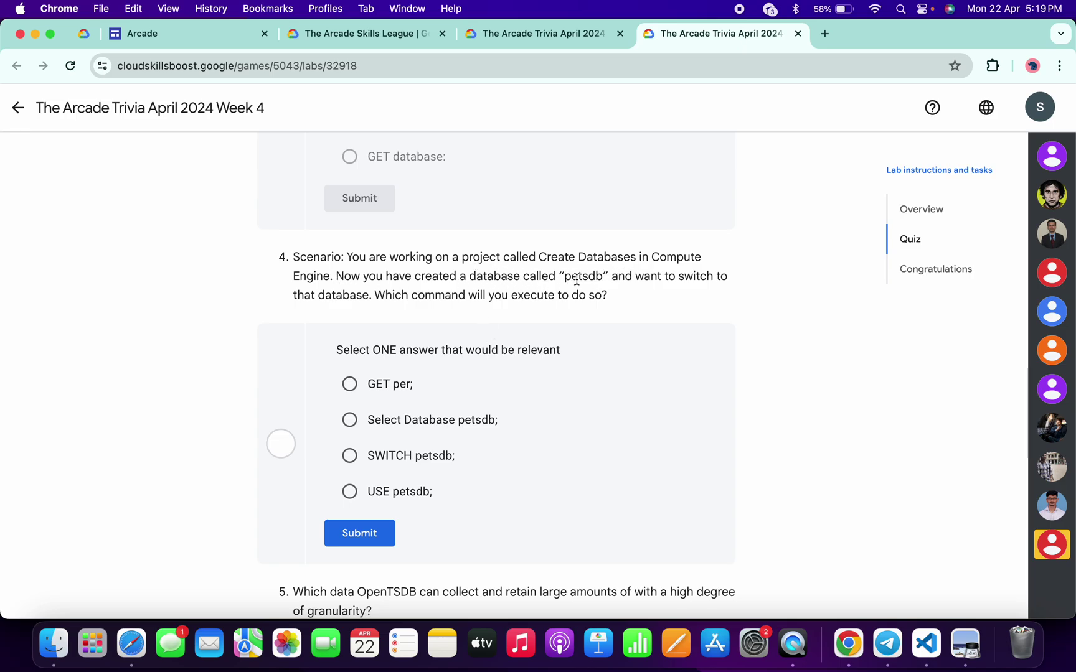
pyautogui.click(349, 491)
pyautogui.click(387, 533)
pyautogui.scroll(-5, 387, 533)
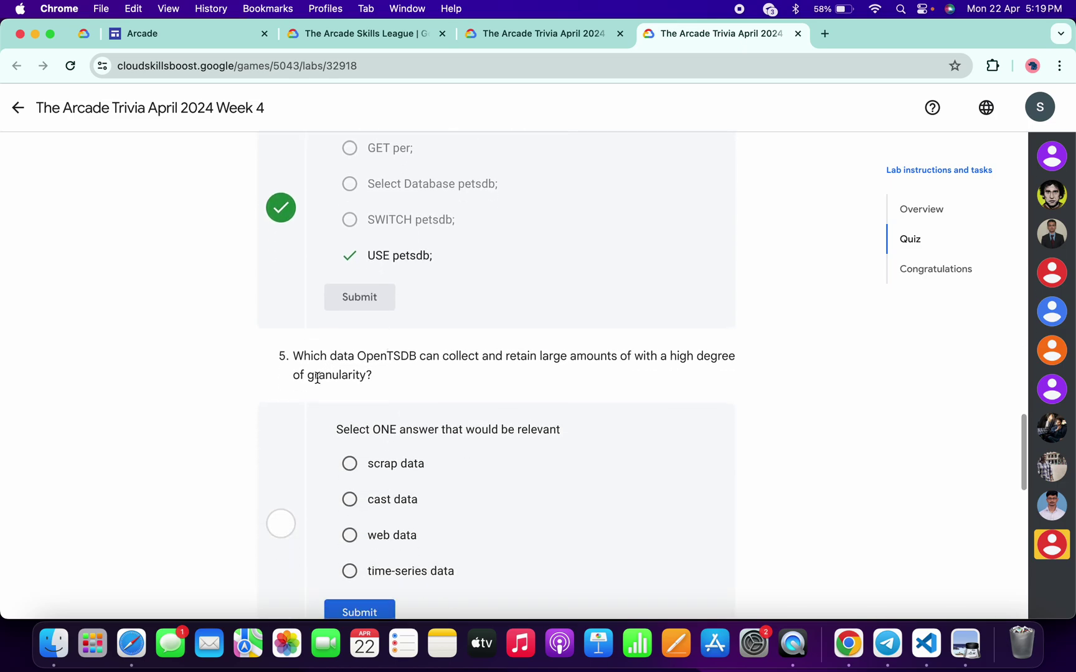
pyautogui.scroll(-2, 693, 376)
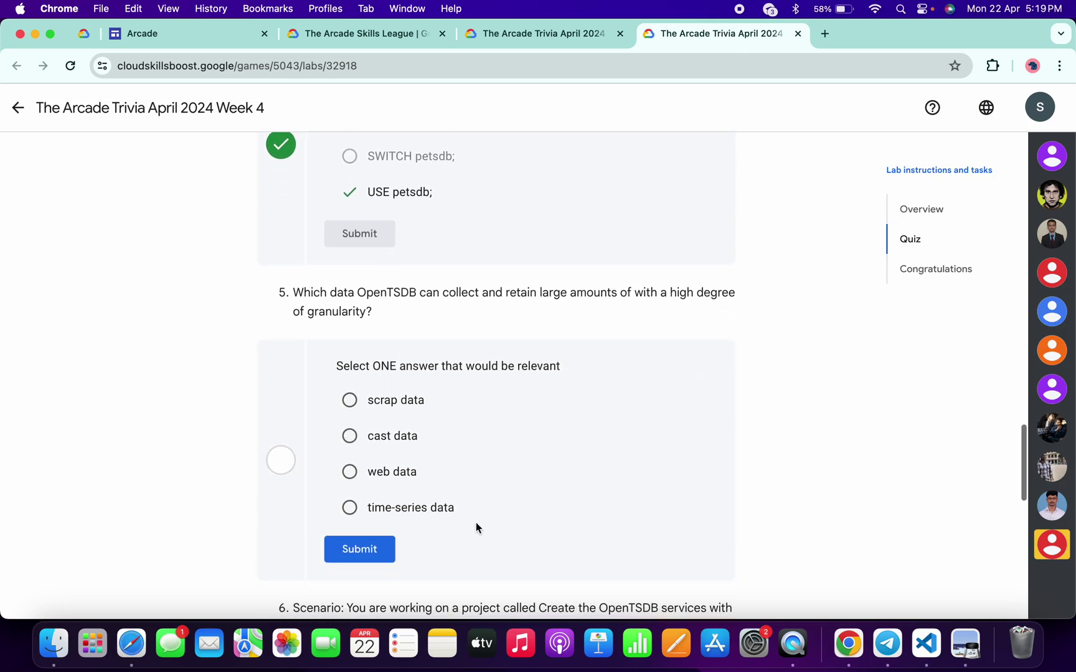
pyautogui.click(350, 507)
pyautogui.click(360, 549)
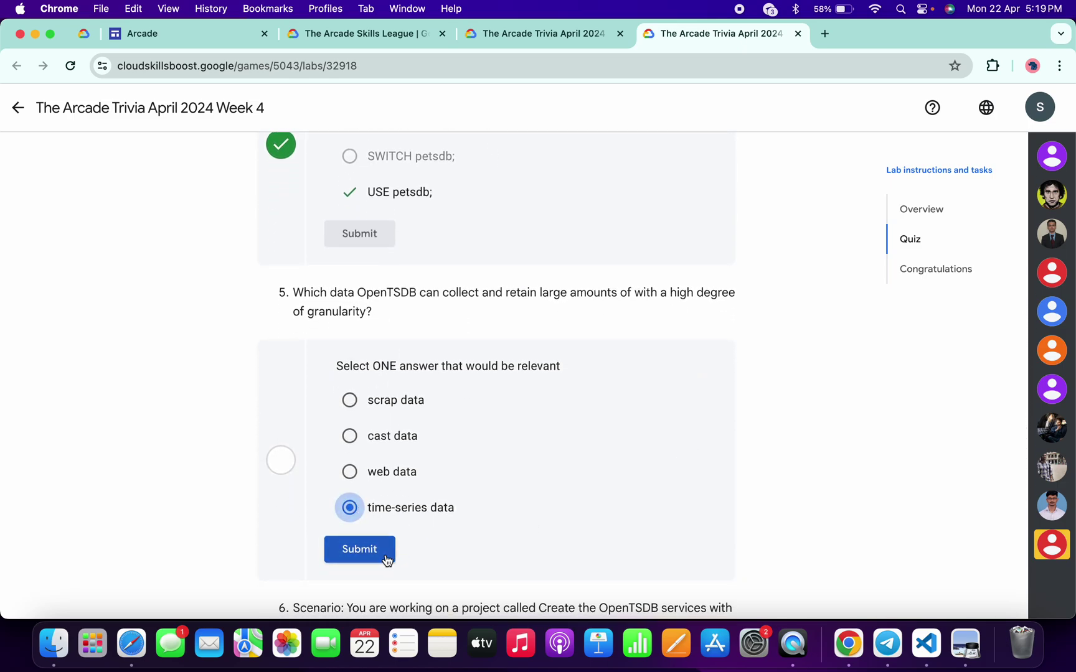
pyautogui.scroll(-1, 386, 555)
pyautogui.scroll(-5, 386, 556)
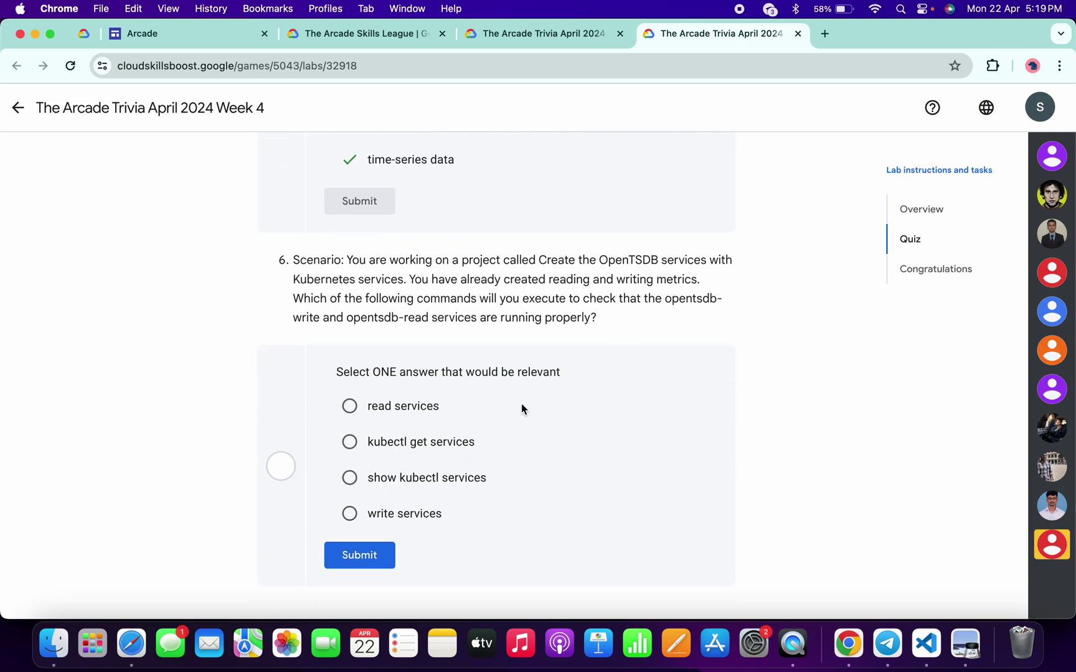
pyautogui.click(349, 442)
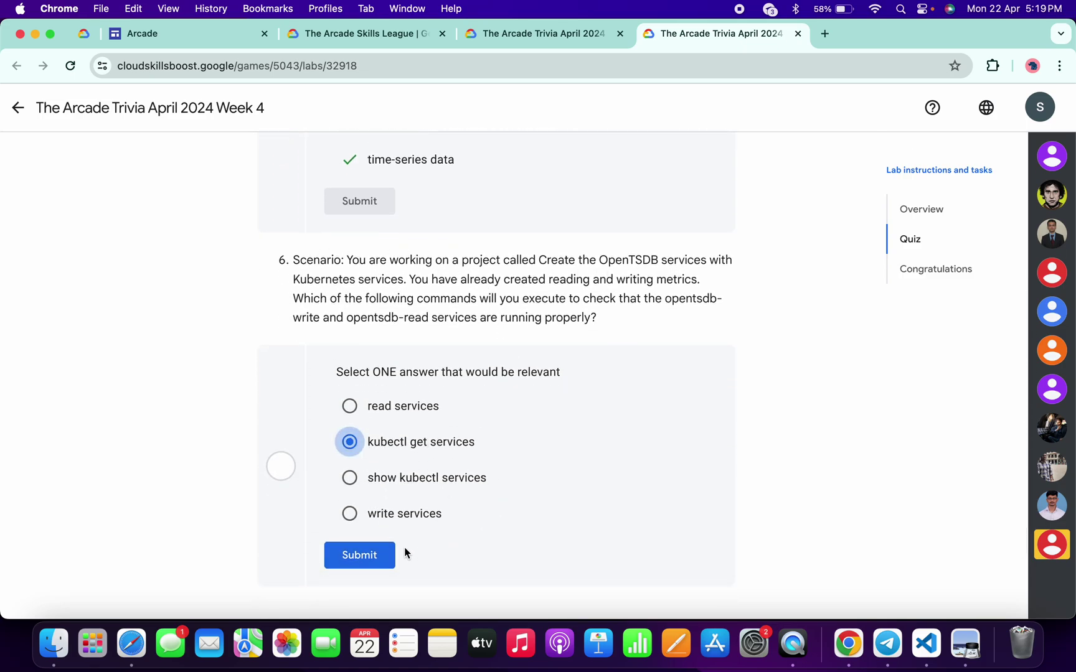
pyautogui.click(369, 555)
pyautogui.scroll(10, 508, 434)
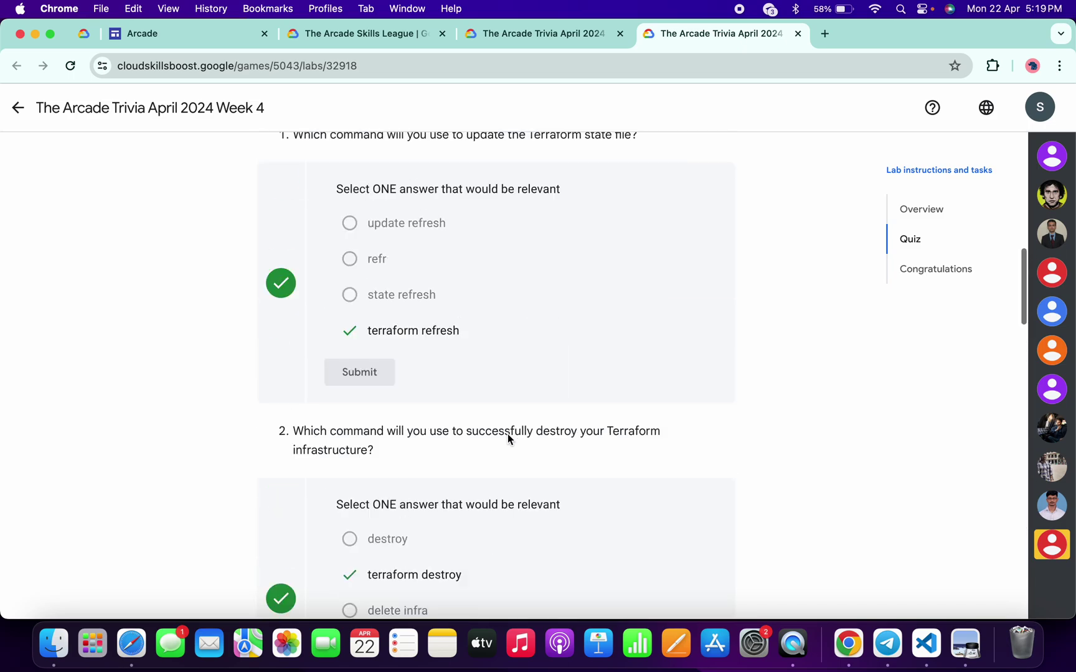
pyautogui.scroll(10, 508, 434)
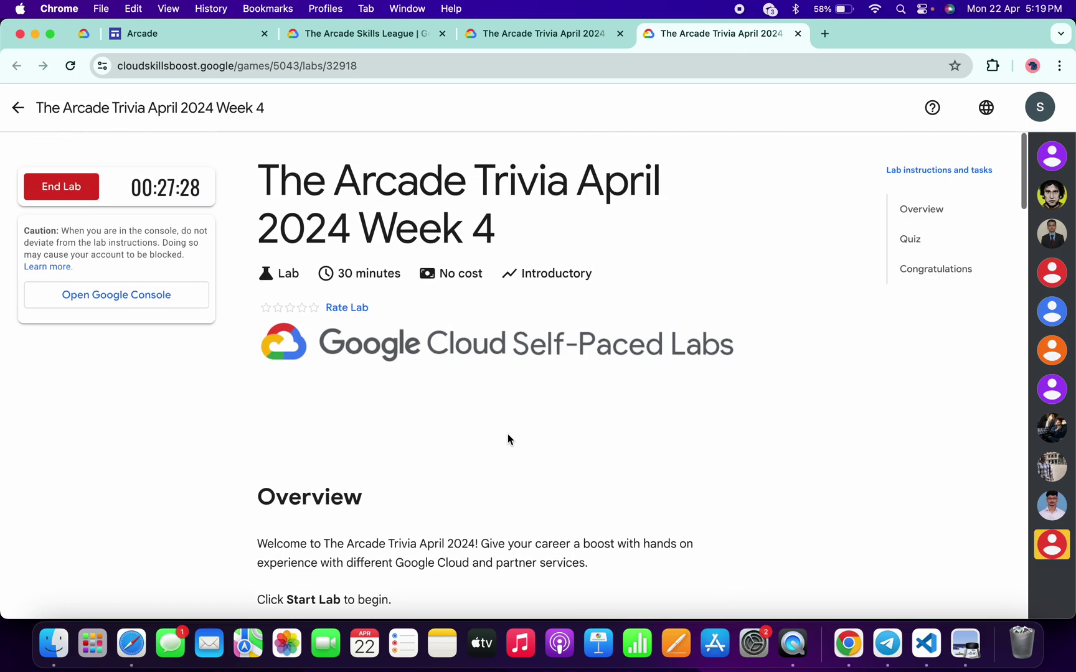
pyautogui.click(534, 38)
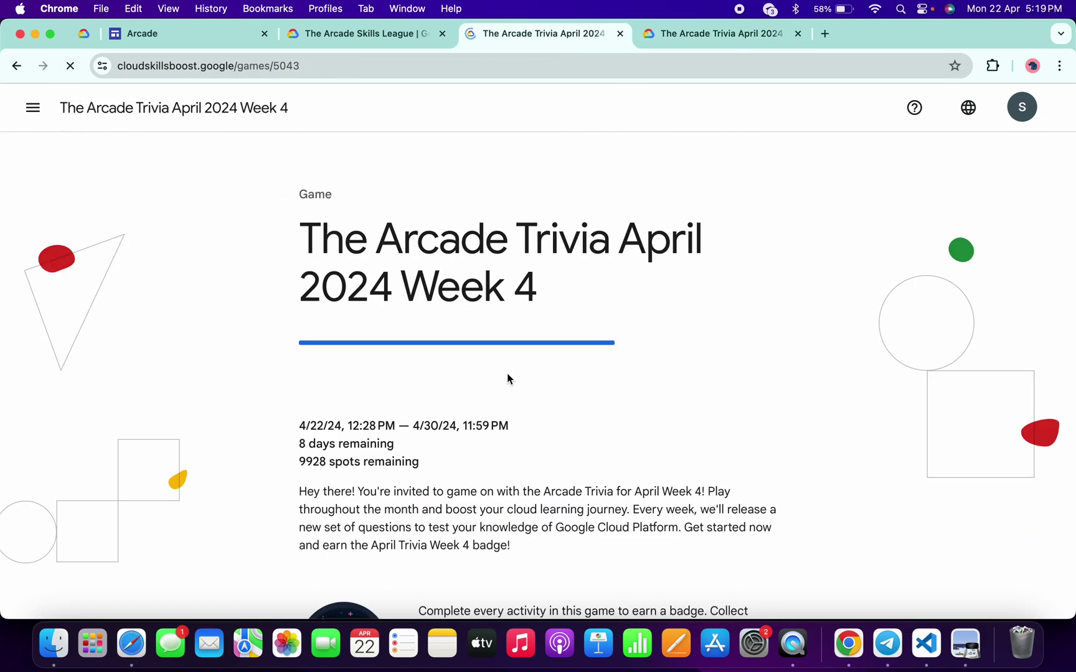
pyautogui.scroll(-10, 510, 382)
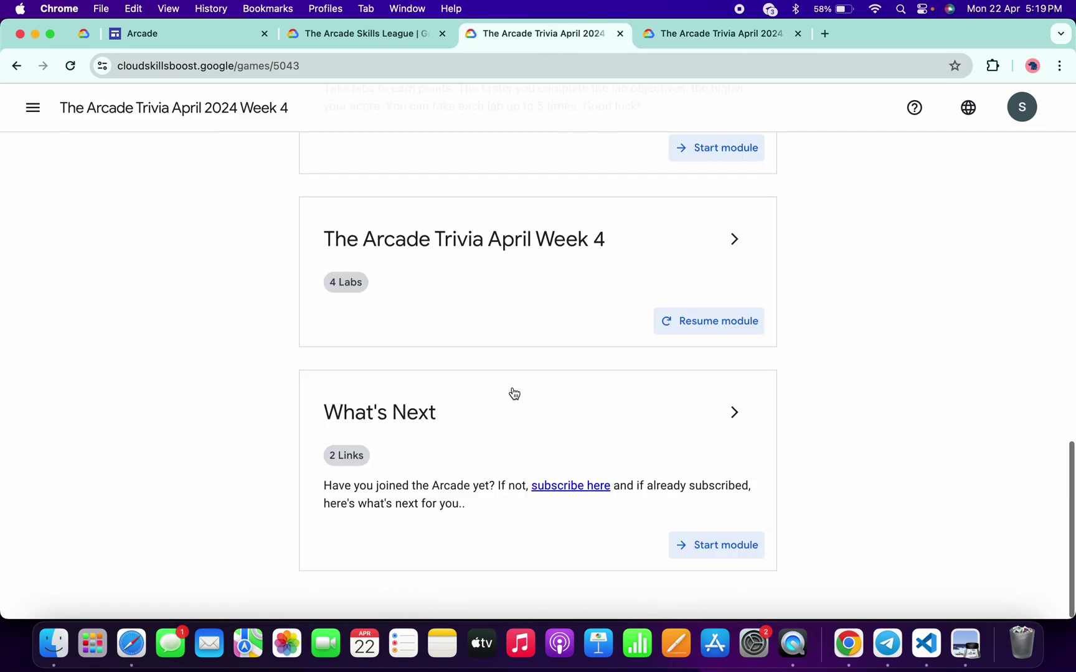
pyautogui.click(742, 242)
pyautogui.scroll(-3, 622, 386)
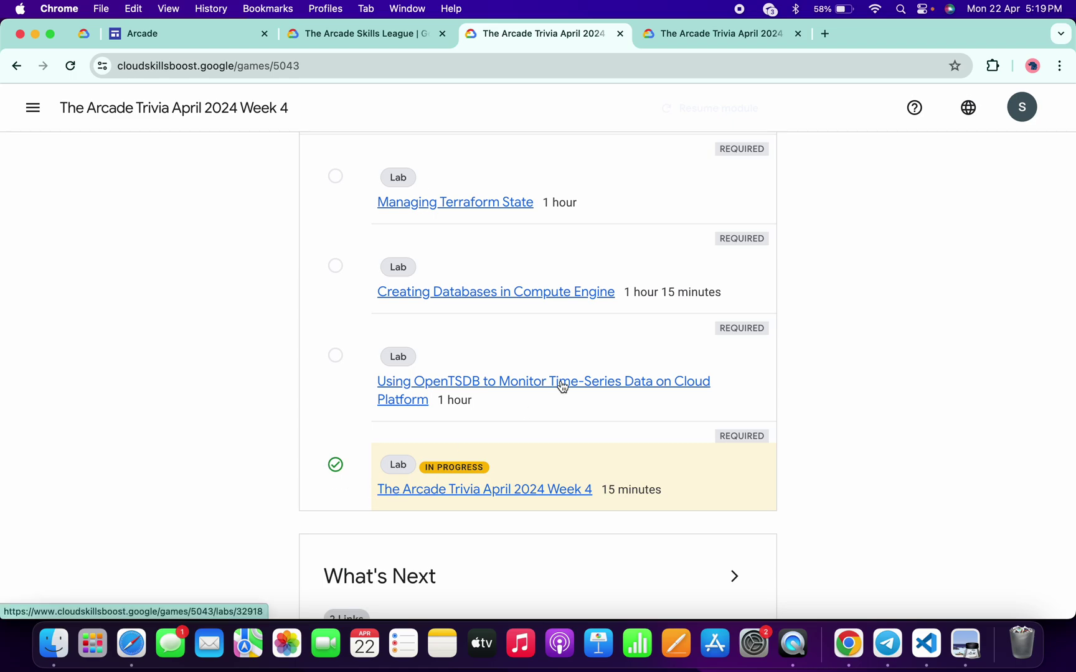
pyautogui.click(685, 36)
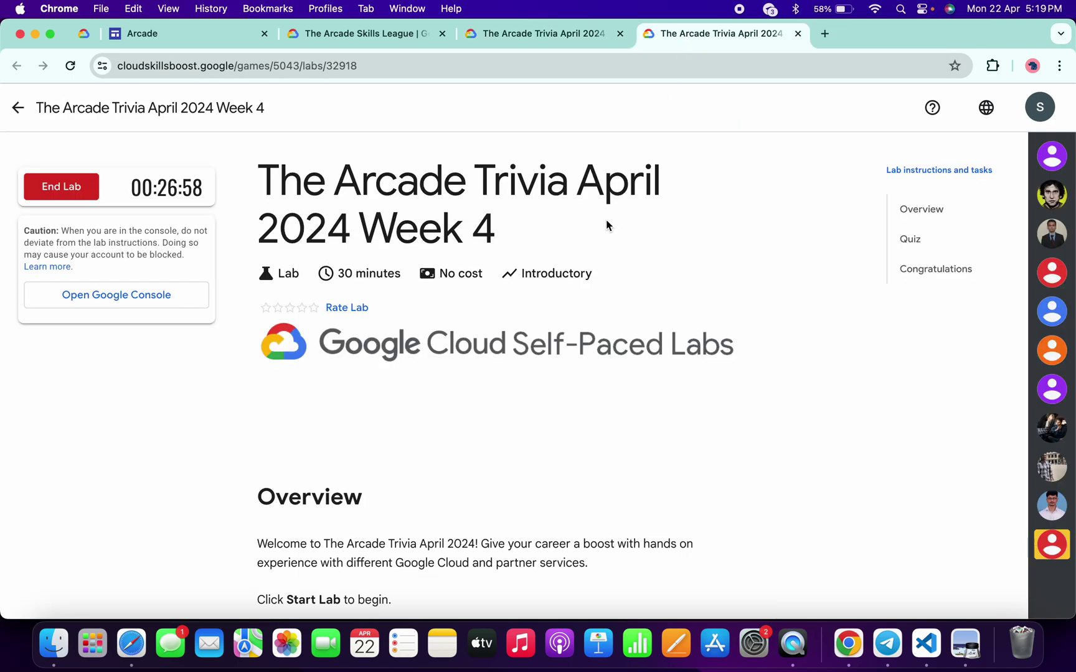